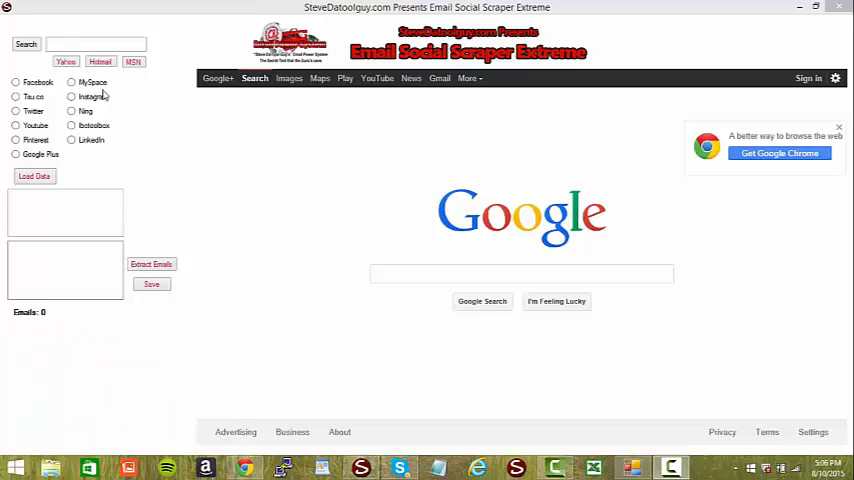
# - Choose Facebook as the site to scrape for the keyword amway
pyautogui.click(17, 84)
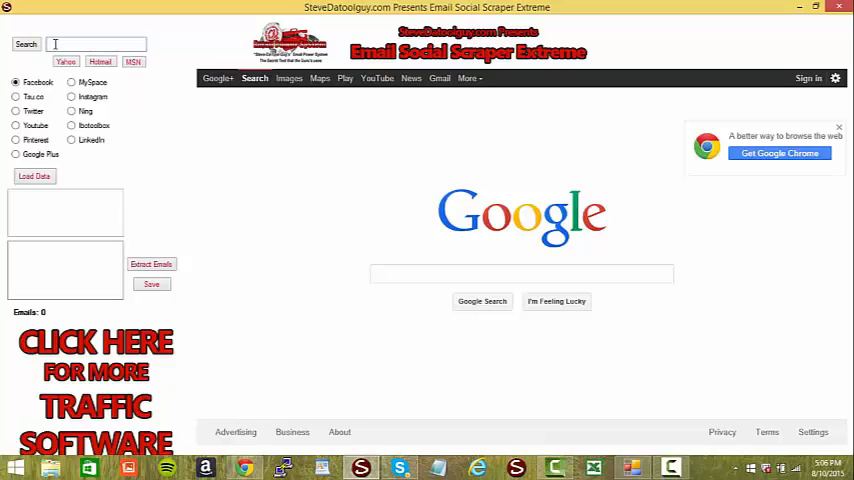
pyautogui.write('amway')
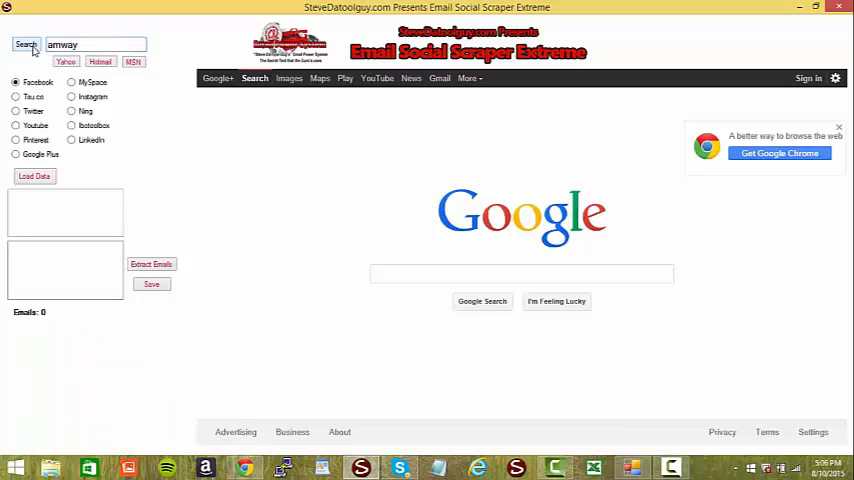
# - Search Google for amway Facebook pages, load the results and extract the first 99 emails
pyautogui.click(26, 44)
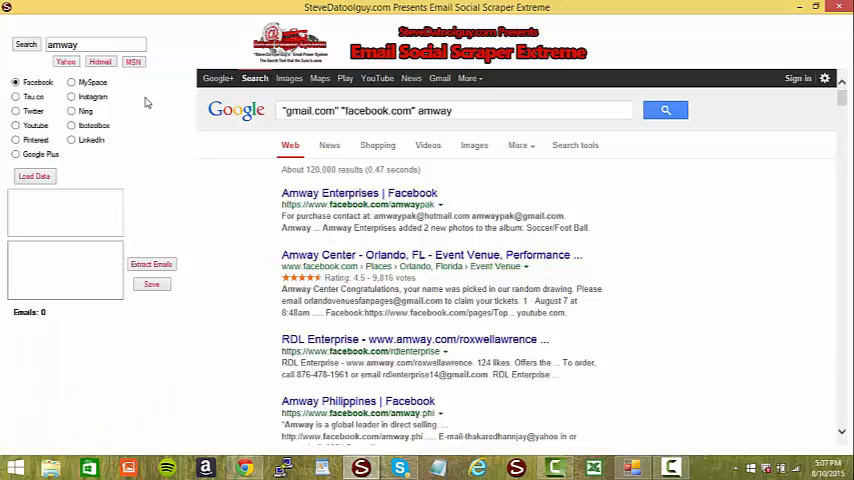
pyautogui.click(35, 176)
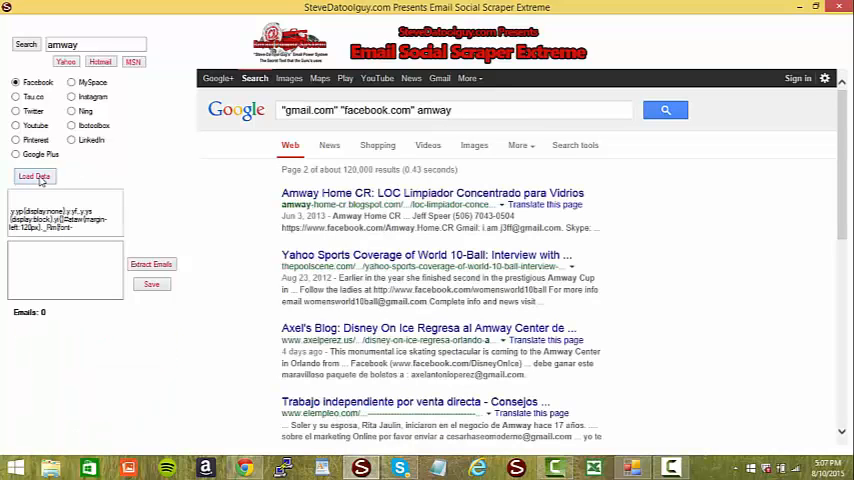
pyautogui.click(150, 264)
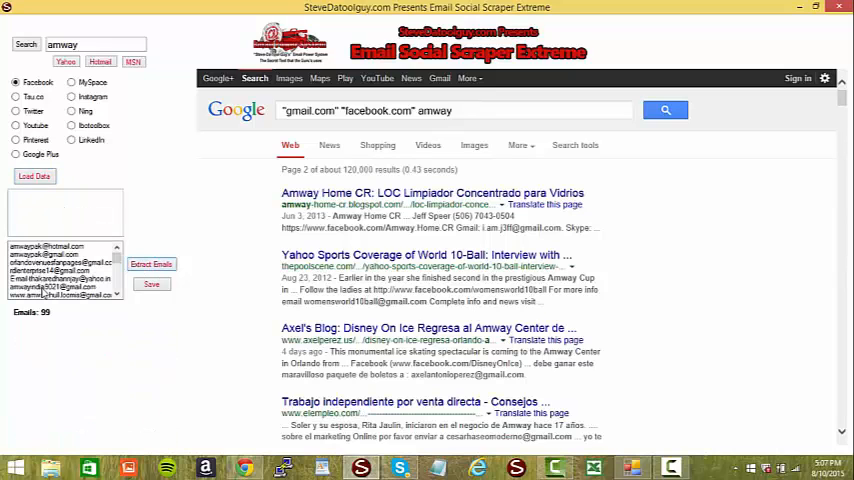
pyautogui.moveTo(116, 258)
pyautogui.mouseDown()
pyautogui.moveTo(116, 284)
pyautogui.moveTo(116, 258)
pyautogui.mouseUp()
# - Load the next results page and extract emails past the error dialog, reaching 149 total
pyautogui.click(50, 179)
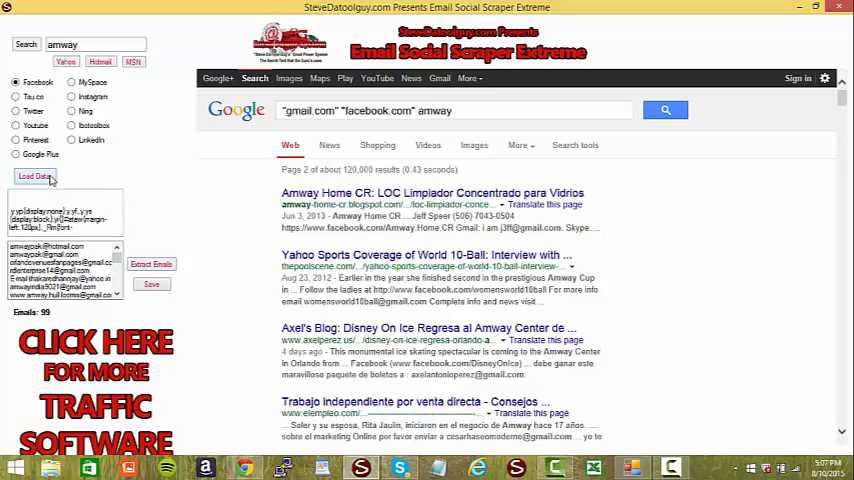
pyautogui.click(150, 265)
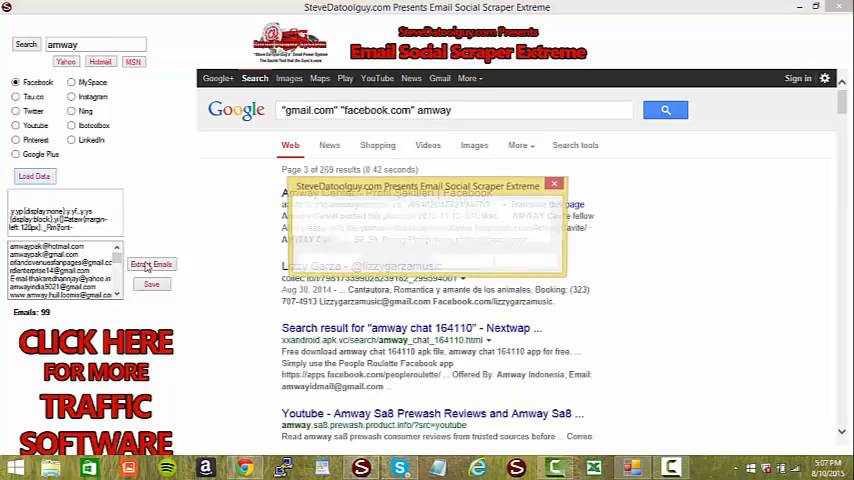
pyautogui.click(556, 184)
pyautogui.click(151, 264)
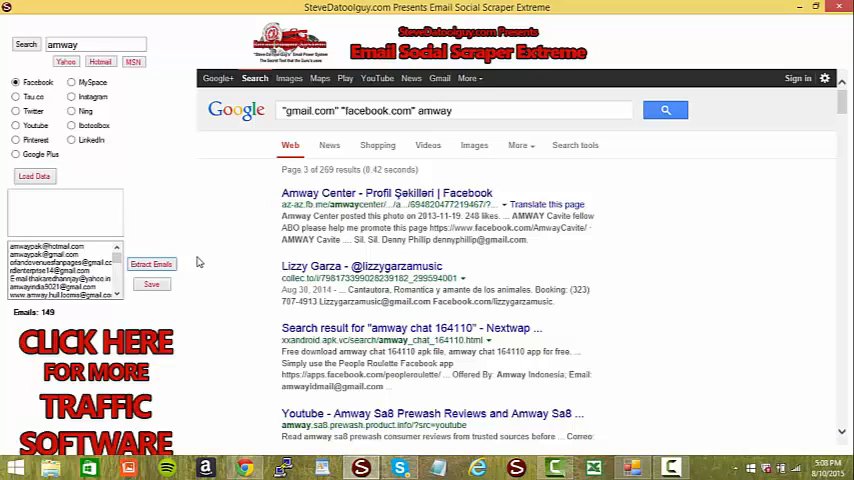
# - Save the 149 emails as a text file named amway on the desktop
pyautogui.click(152, 286)
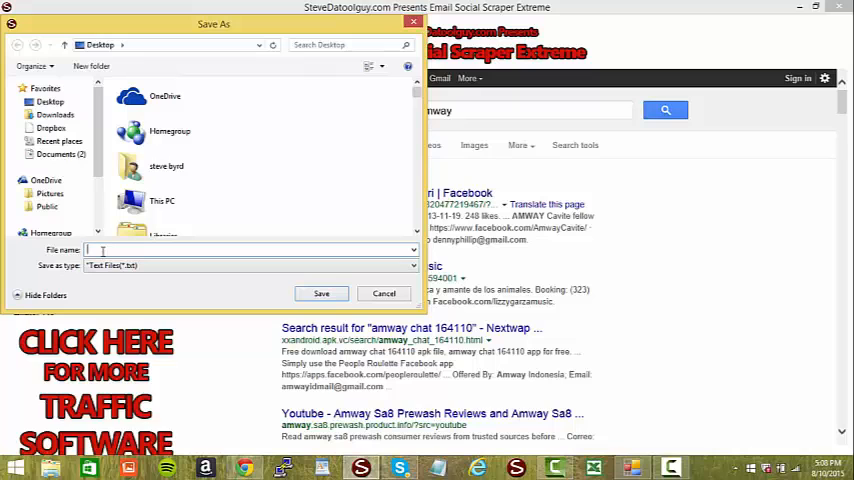
pyautogui.write('amway')
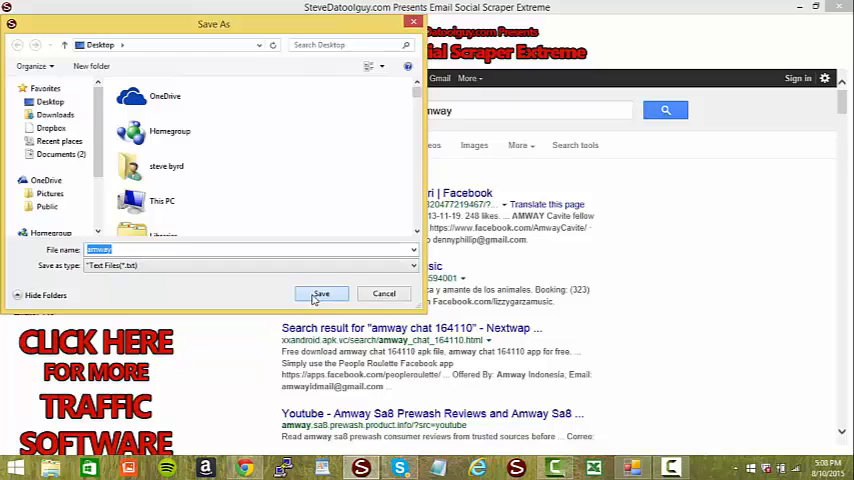
pyautogui.click(320, 294)
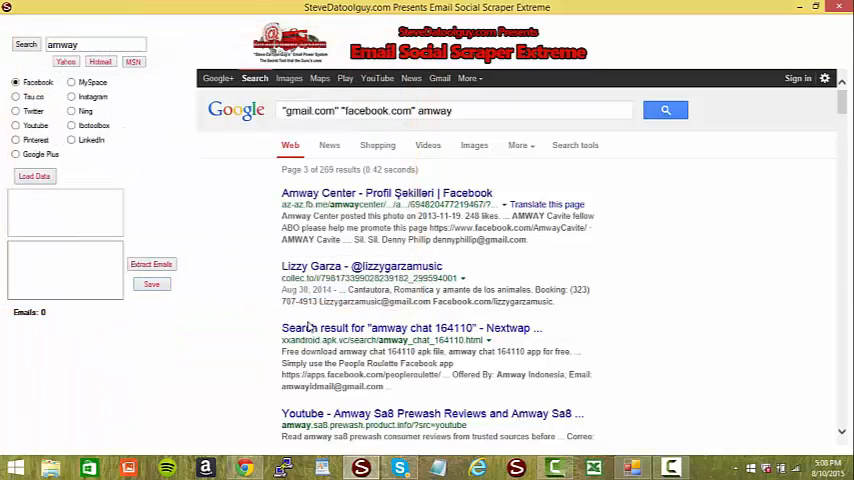